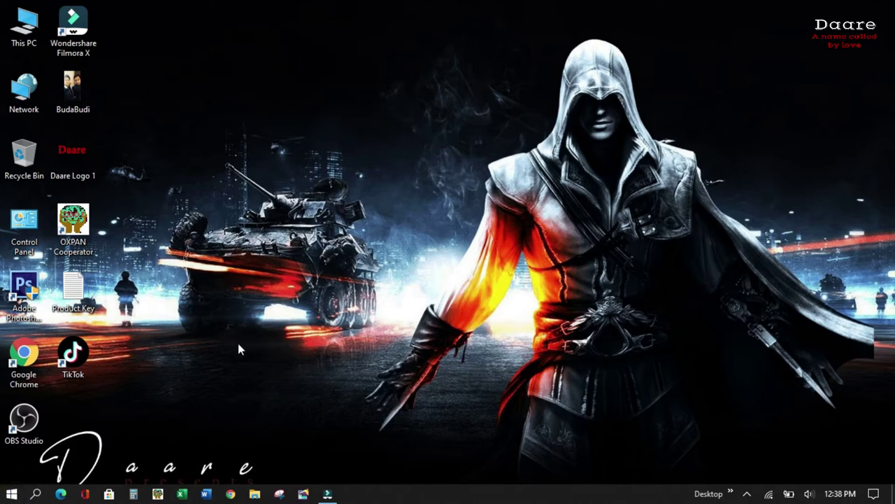
# Review the Projecting to this PC options in the Windows system settings, and close Settings
pyautogui.click(14, 494)
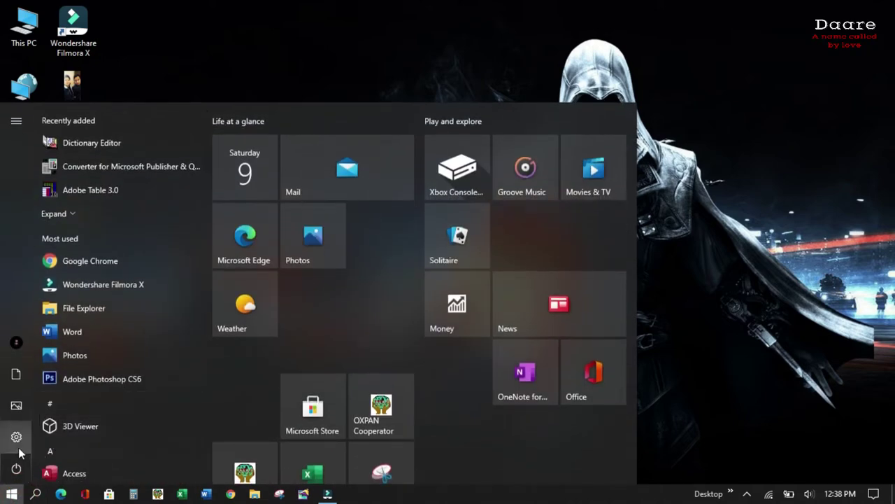
pyautogui.click(28, 437)
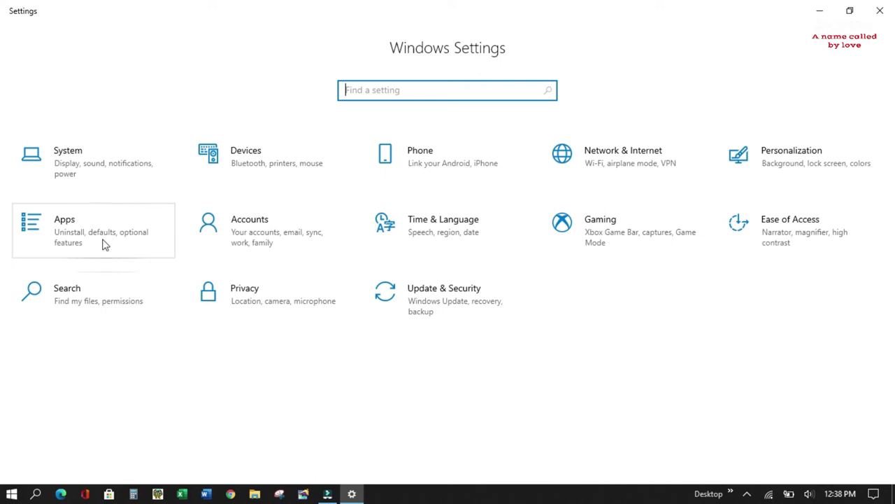
pyautogui.click(97, 175)
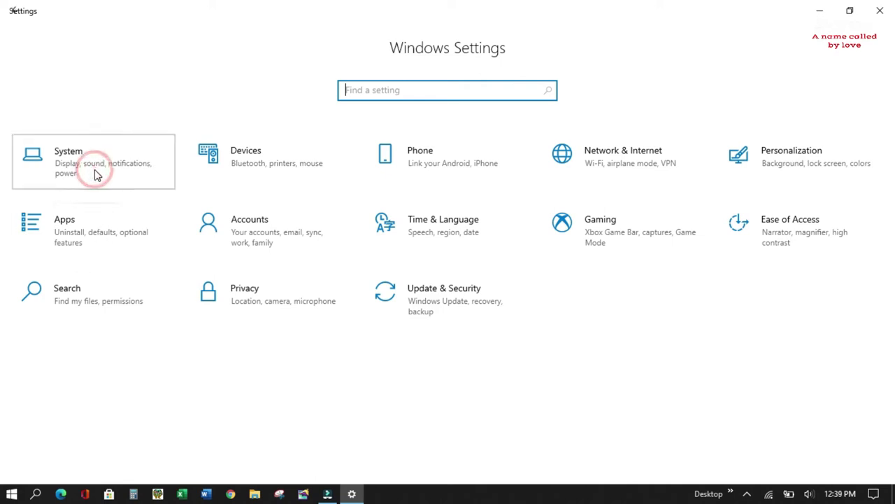
pyautogui.scroll(-2, 143, 240)
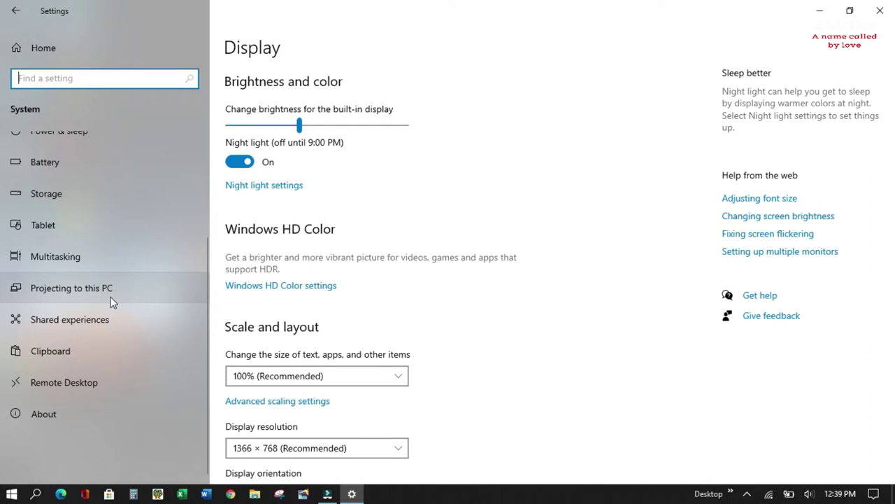
pyautogui.click(110, 301)
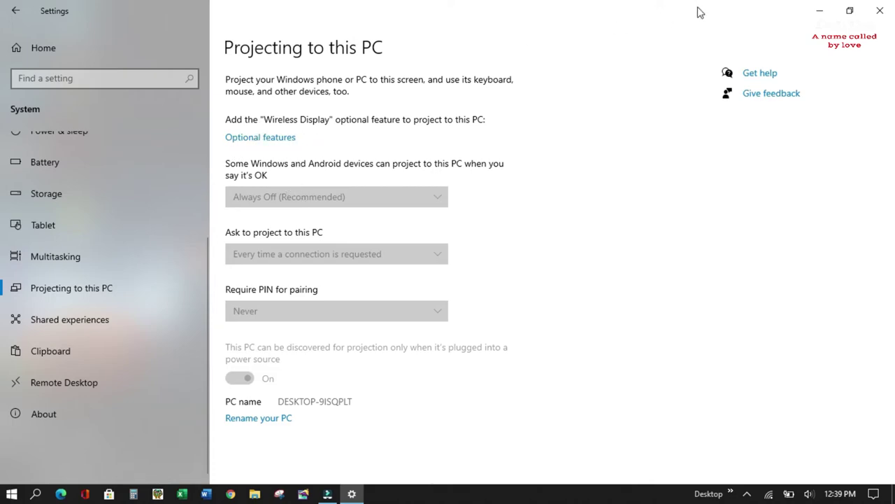
pyautogui.click(880, 11)
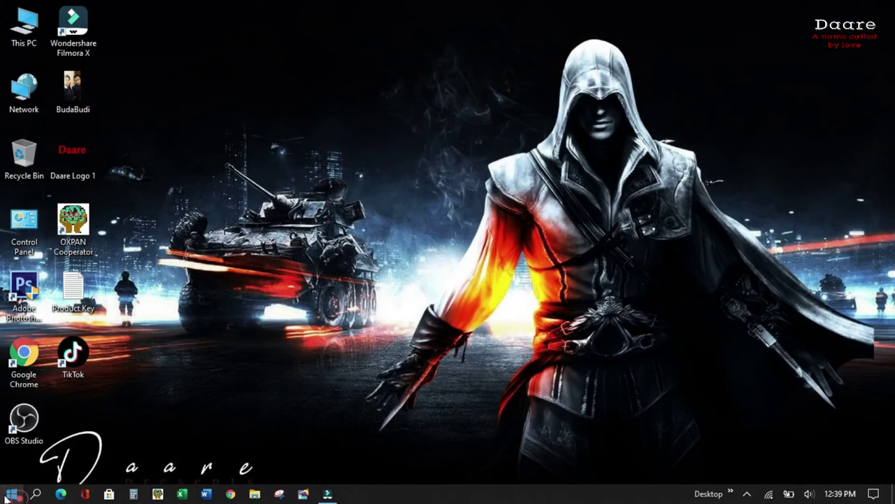
# Reopen the Projecting to this PC system settings and go to the Optional features page for adding Wireless Display
pyautogui.click(11, 494)
pyautogui.click(15, 446)
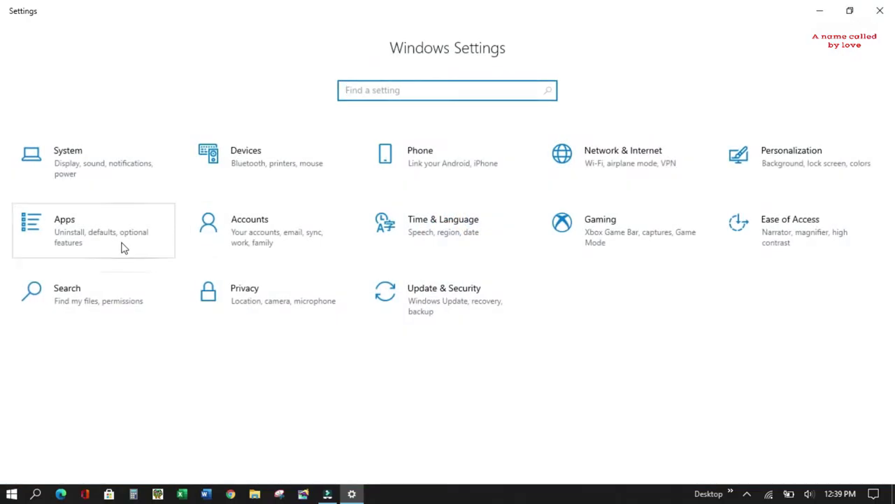
pyautogui.click(97, 177)
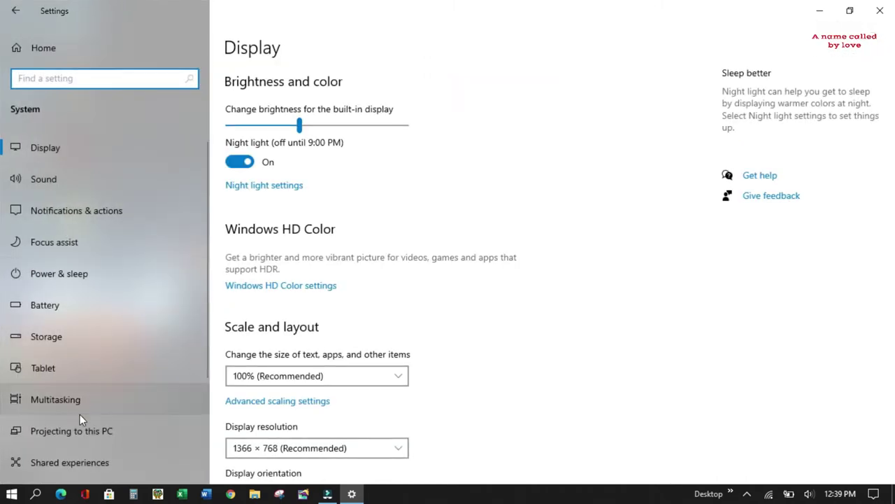
pyautogui.click(82, 435)
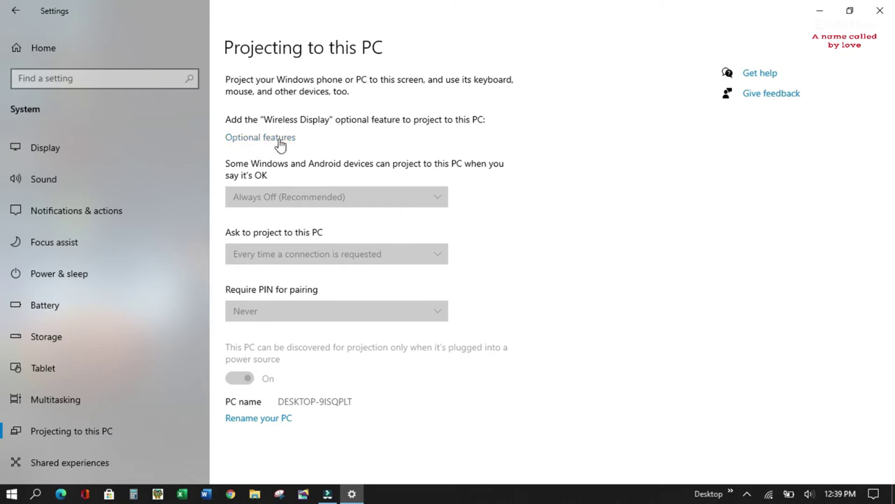
pyautogui.click(260, 138)
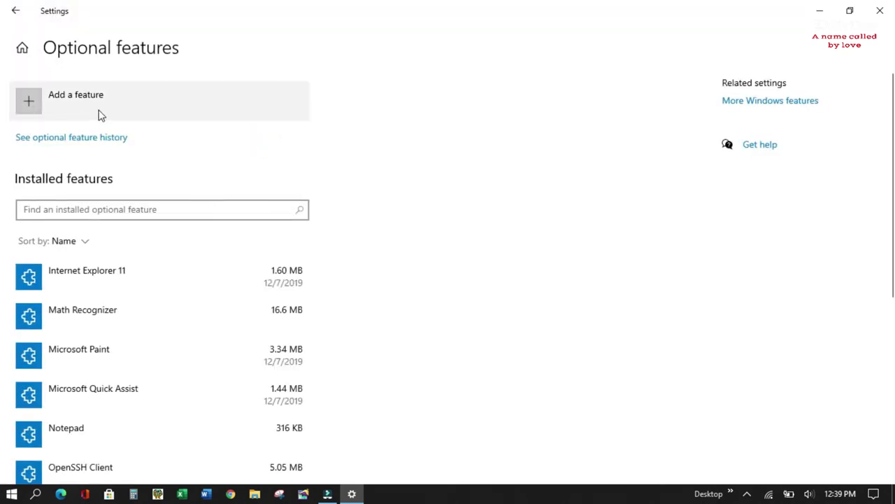
# Search the available optional features for "wire" and install the Wireless Display feature
pyautogui.click(61, 103)
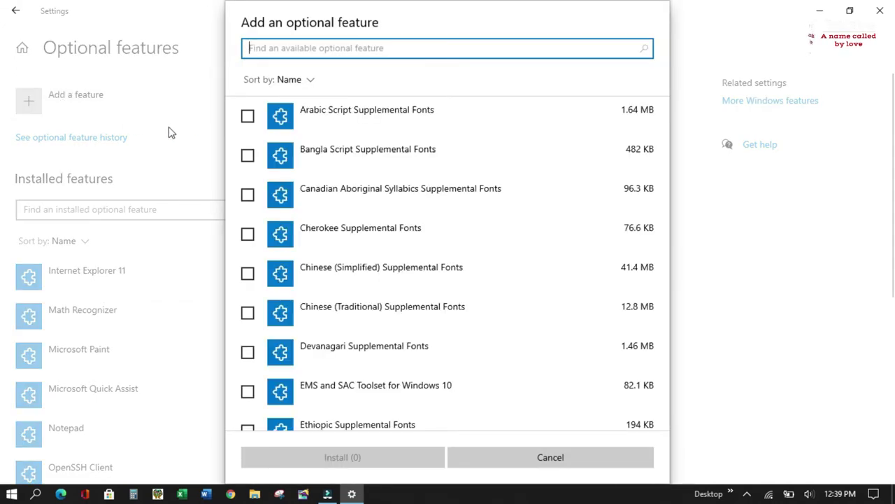
pyautogui.click(320, 48)
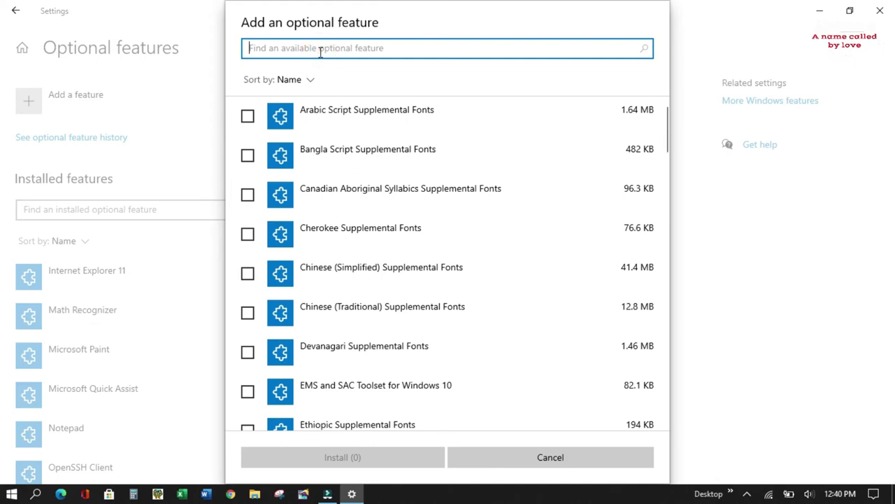
pyautogui.write('wire')
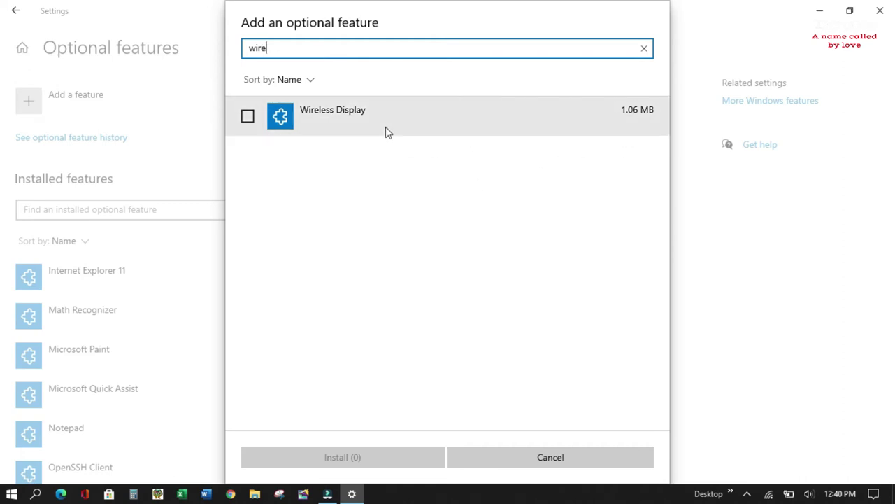
pyautogui.click(248, 116)
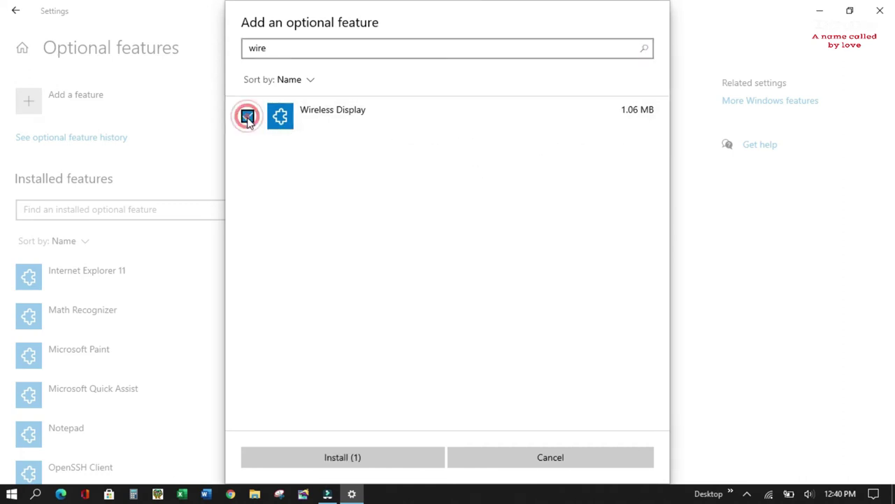
pyautogui.click(373, 464)
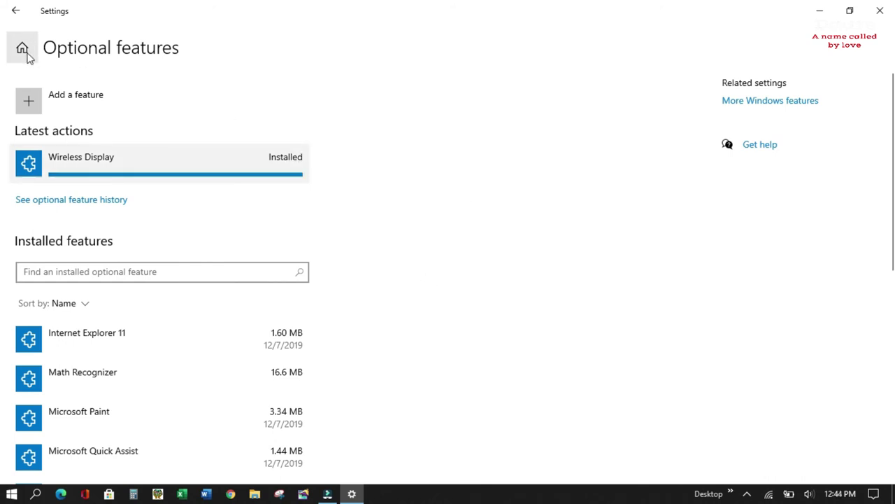
# Return to the Projecting to this PC page of the system settings
pyautogui.click(25, 51)
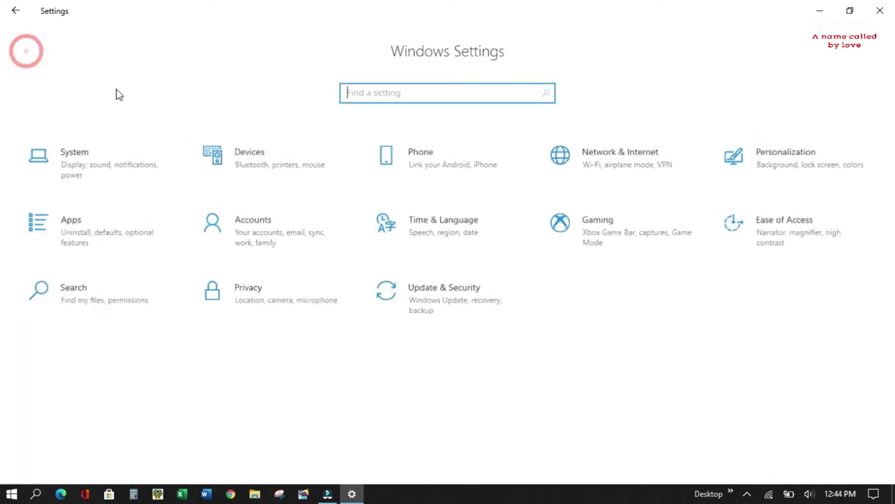
pyautogui.click(114, 150)
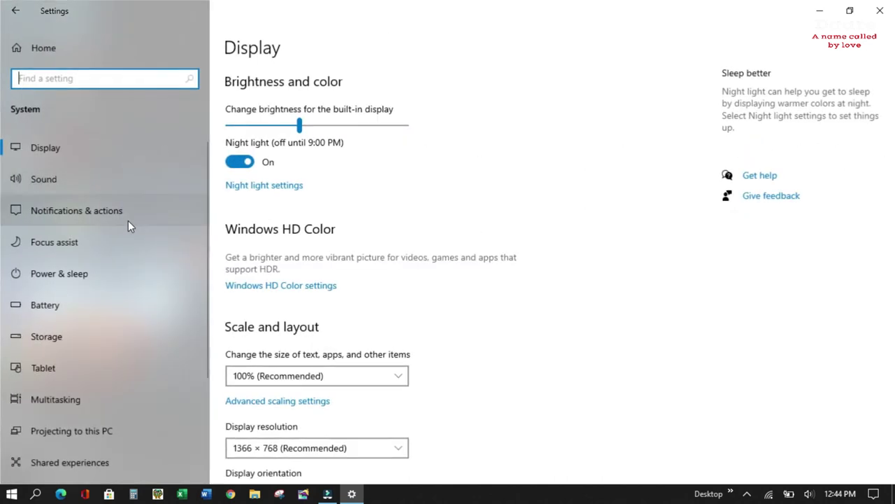
pyautogui.scroll(-2, 166, 308)
pyautogui.click(111, 382)
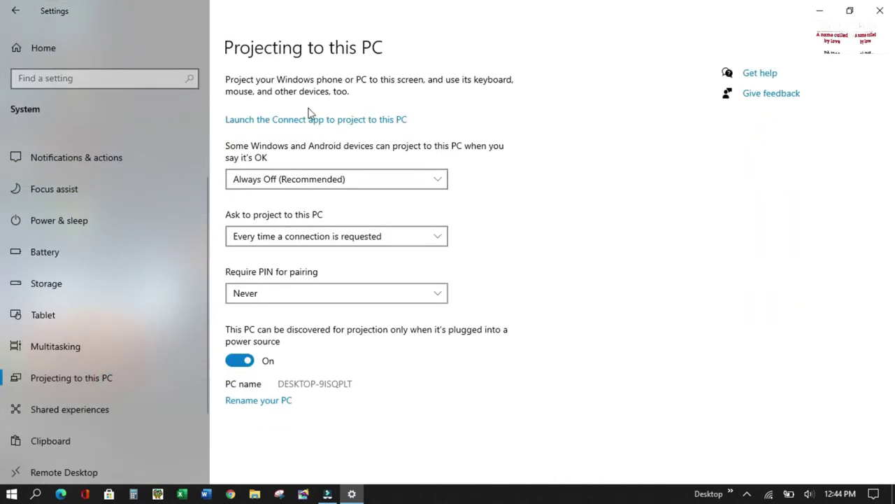
# Set device projection to Available everywhere, asking to First time only and the pairing PIN requirement to Never, and close Settings
pyautogui.click(327, 179)
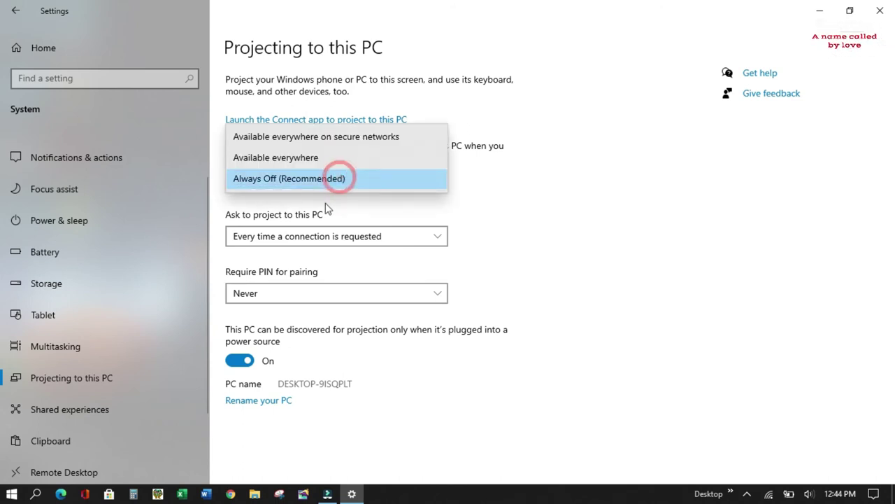
pyautogui.click(294, 161)
pyautogui.click(391, 240)
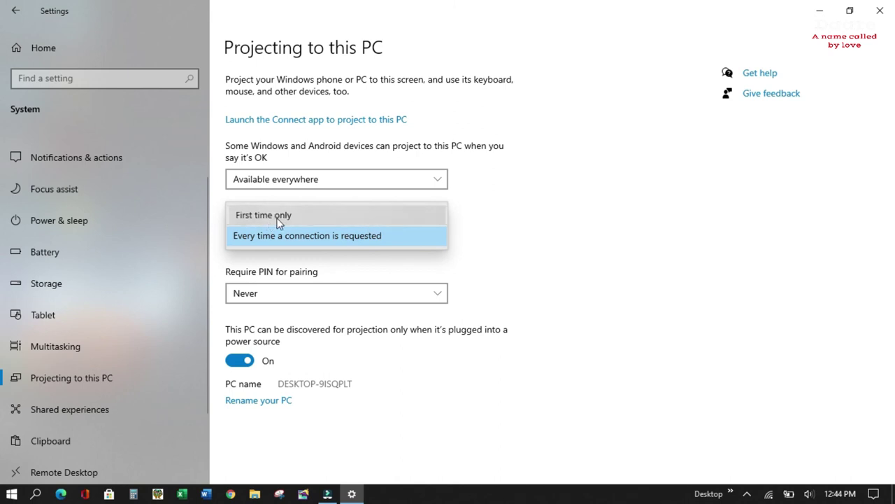
pyautogui.click(280, 217)
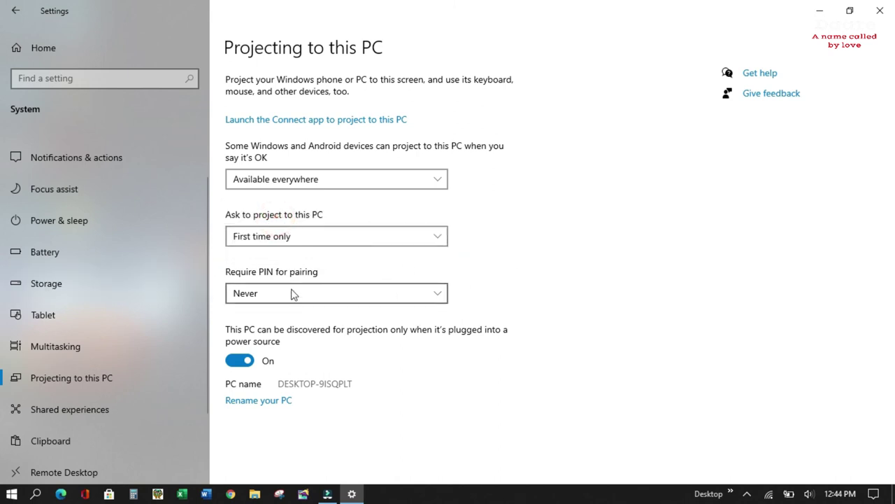
pyautogui.click(350, 294)
pyautogui.click(349, 294)
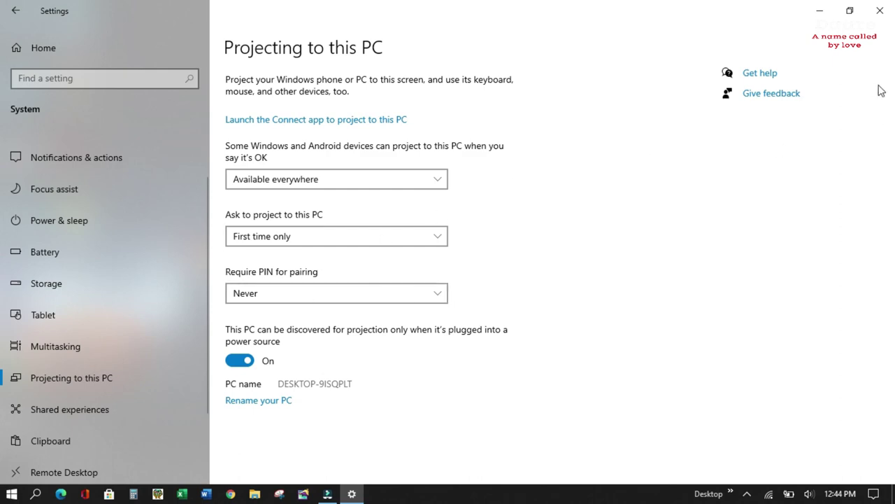
pyautogui.click(880, 10)
pyautogui.rightClick(348, 139)
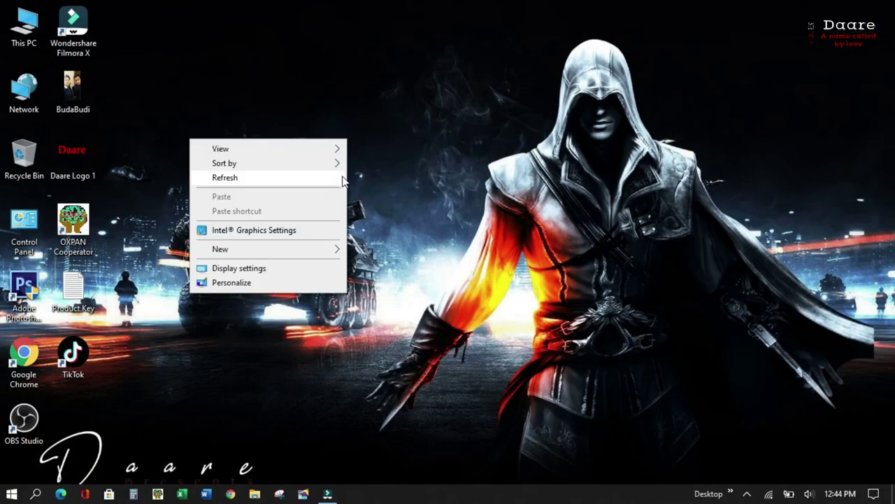
pyautogui.click(341, 177)
pyautogui.rightClick(376, 127)
pyautogui.click(360, 162)
pyautogui.rightClick(375, 105)
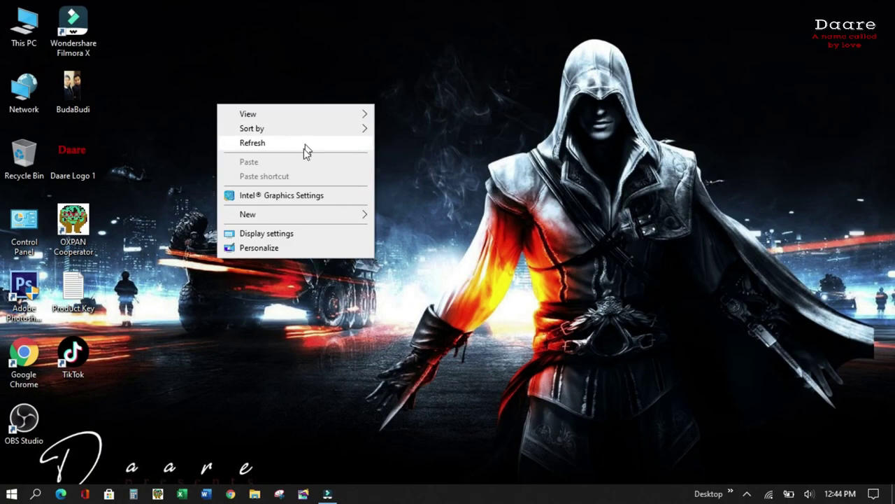
pyautogui.click(315, 142)
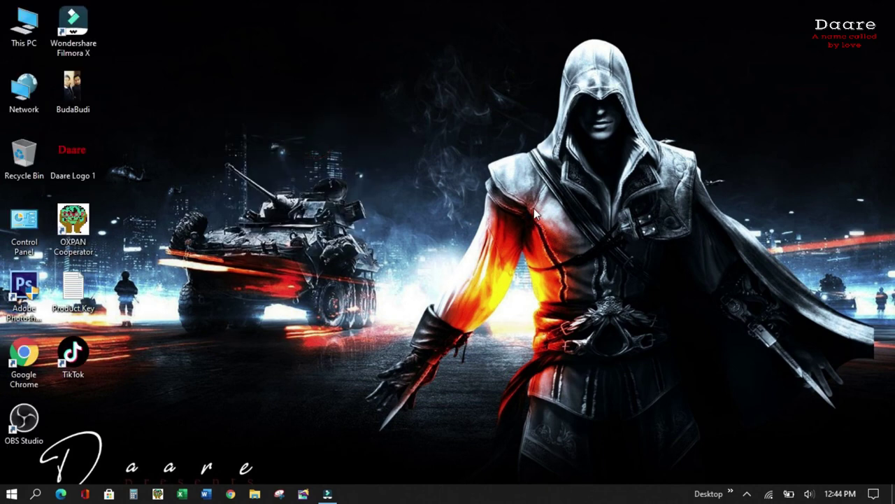